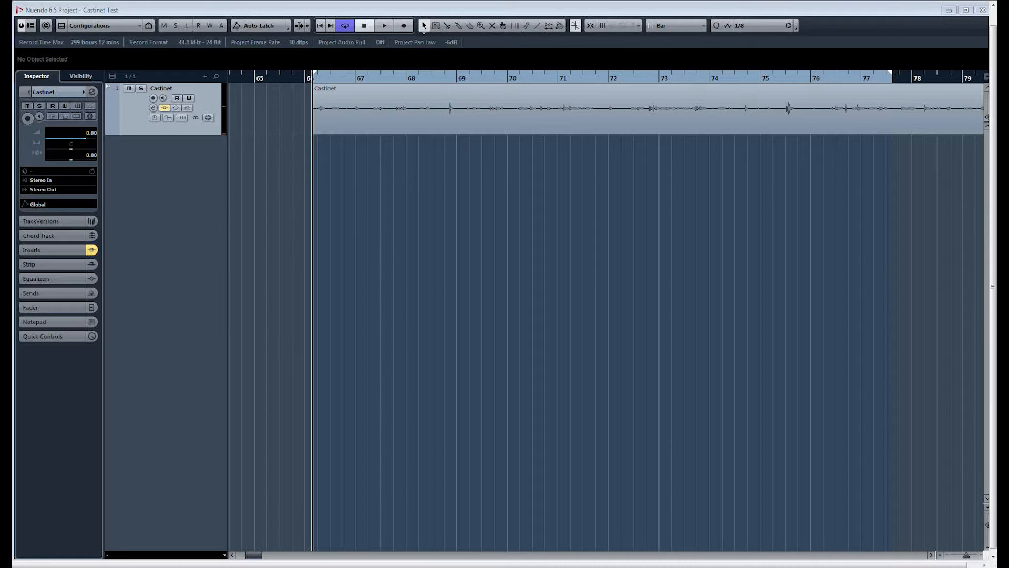
Step: Play the Castinet track with the DrumGator insert bypassed, and take the plug-in out of bypass
left_click(178, 275)
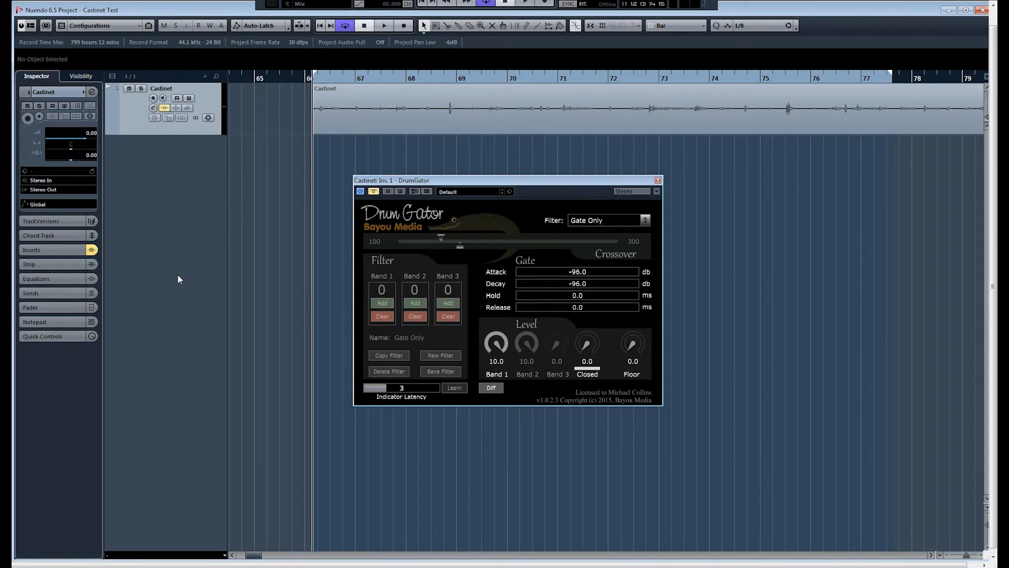
key("space")
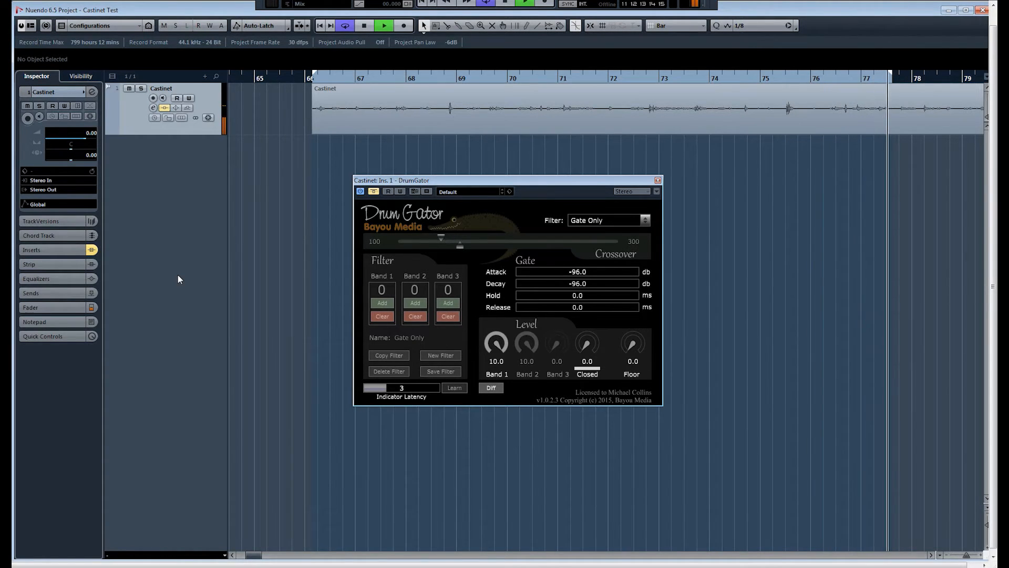
left_click(373, 191)
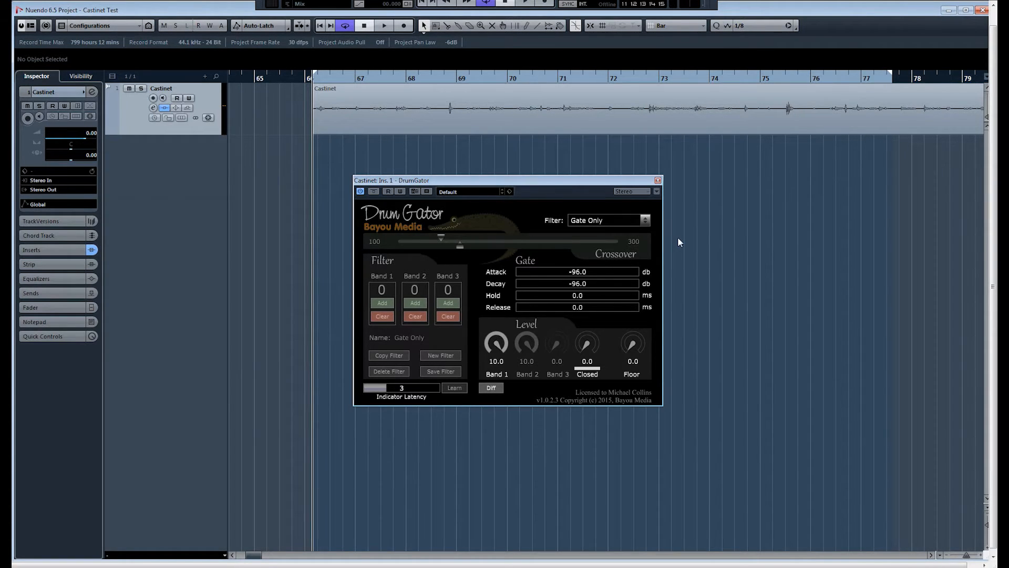
Step: Set DrumGator's gate Decay to 0.0 dB and both Hold and Release to 5.6 ms while the track plays
key("space")
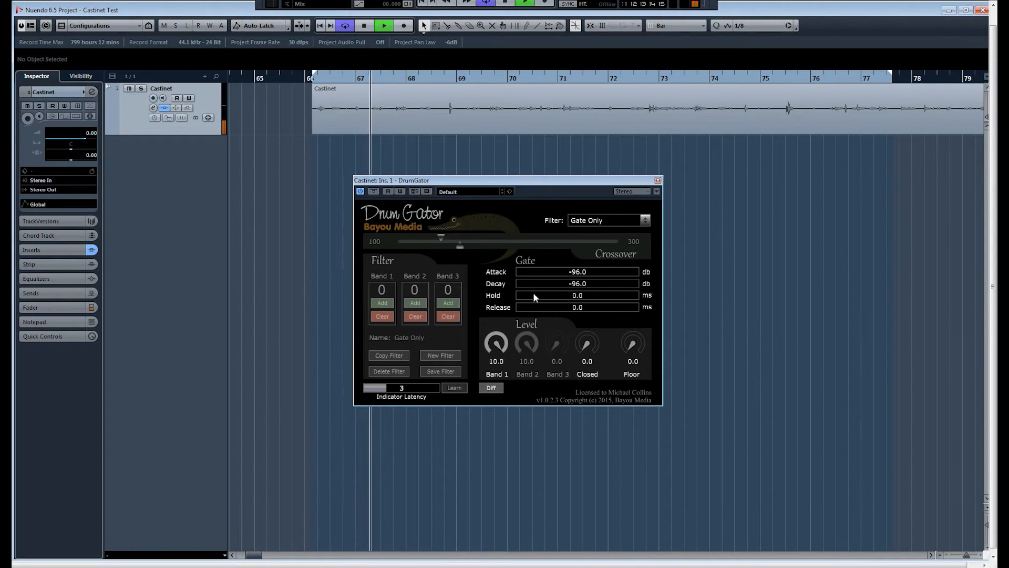
left_click_drag(519, 283, 646, 293)
left_click_drag(522, 295, 533, 310)
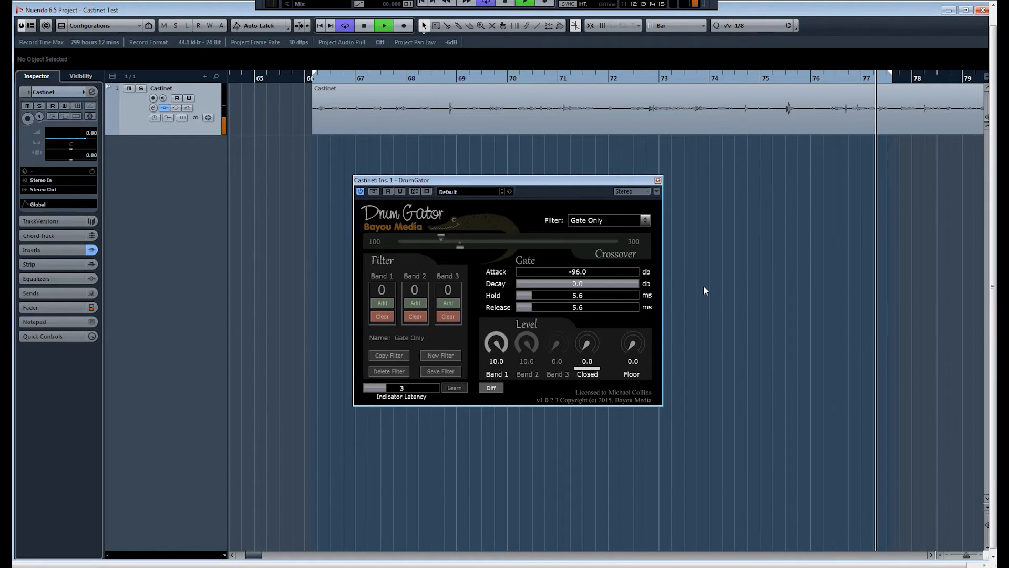
key("space")
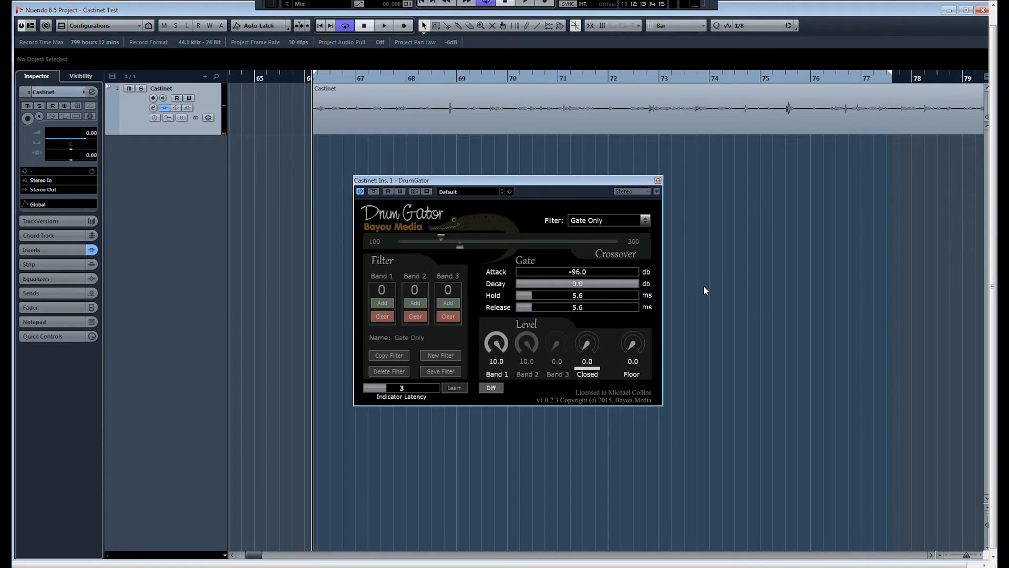
Step: Select the user-defined Untitled filter in DrumGator and play the track briefly
left_click(605, 220)
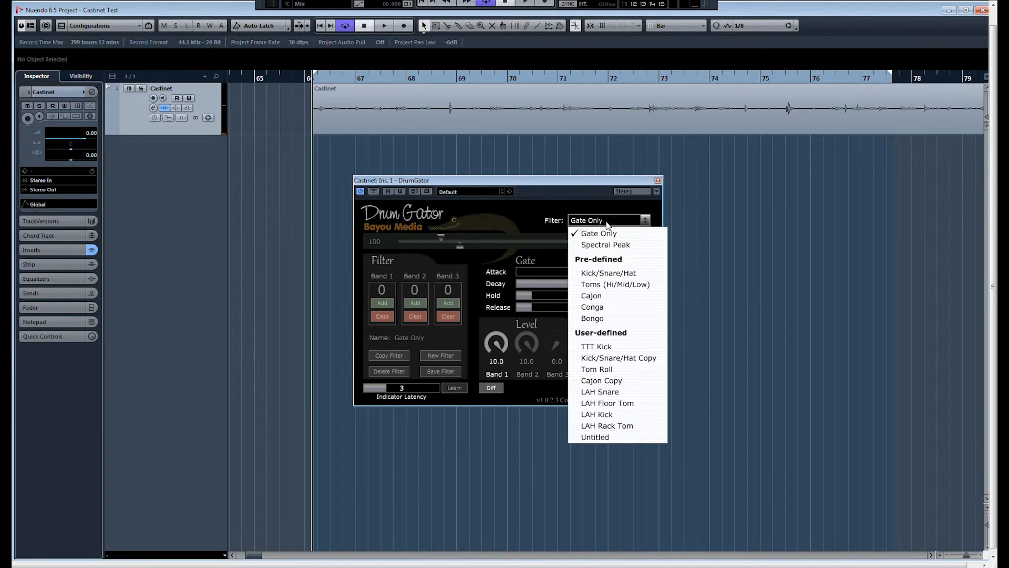
left_click(585, 437)
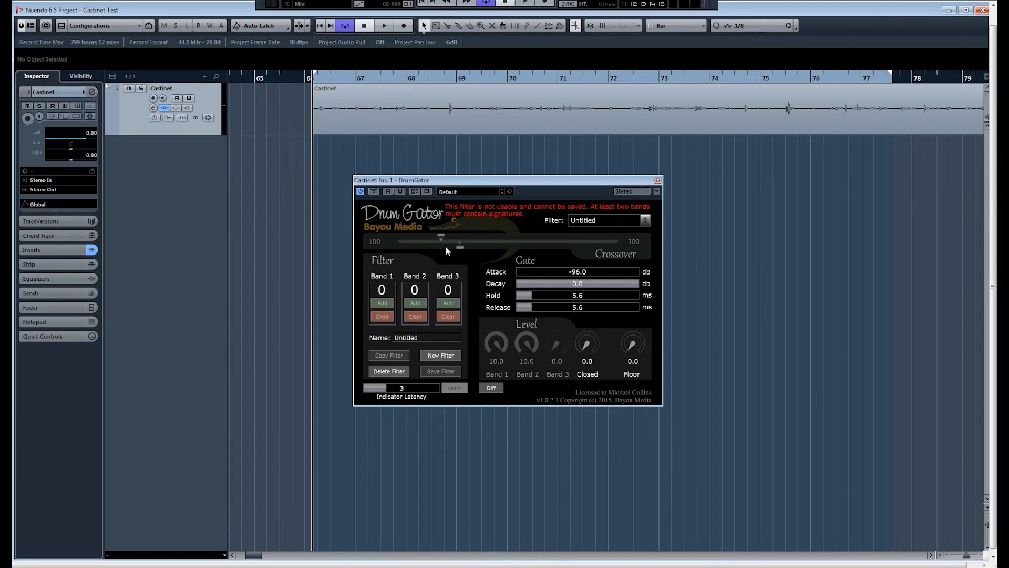
key("space")
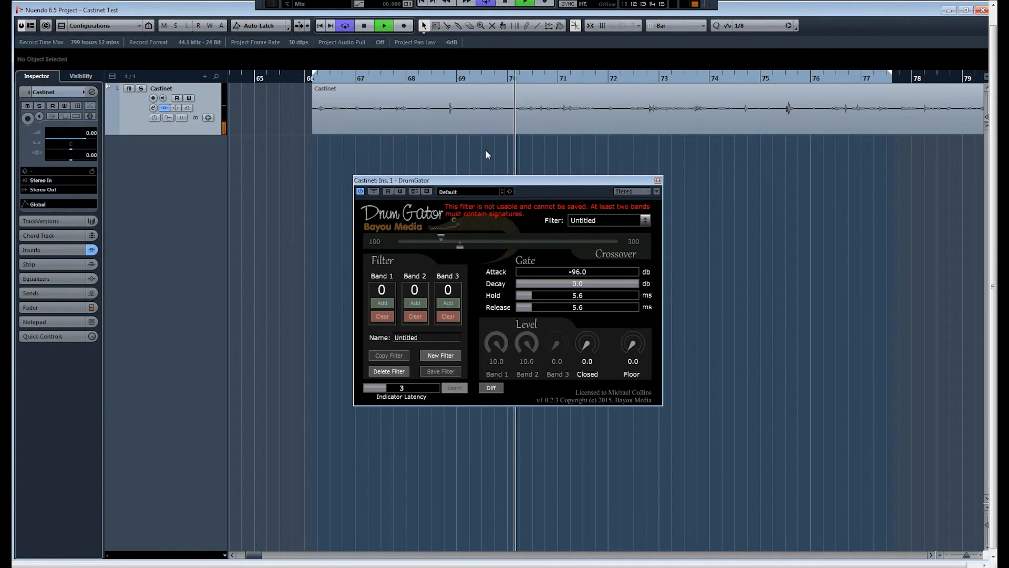
key("space")
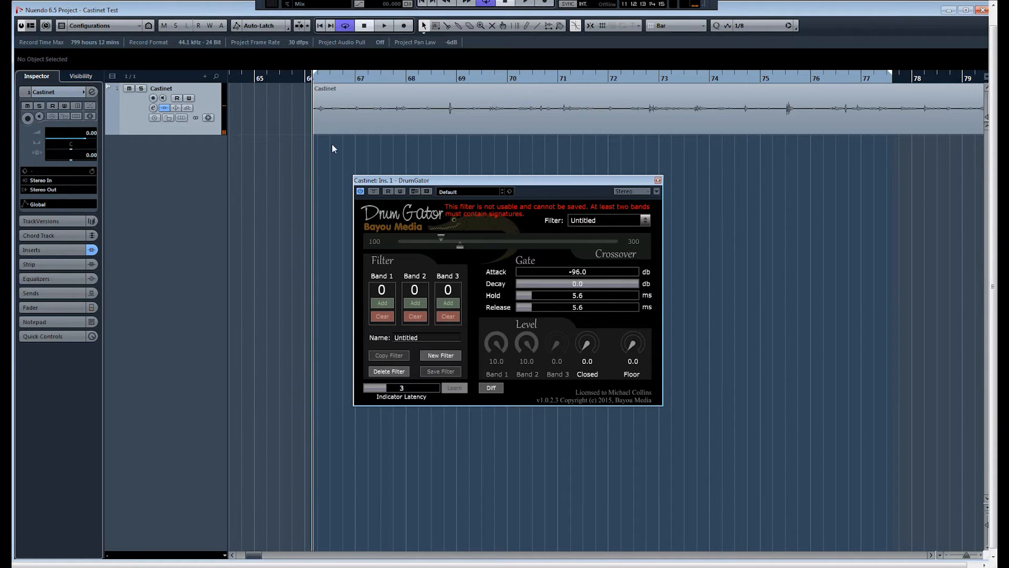
Step: Loop the first small hit near the start of the clip and add its signature to Band 3
scroll(328, 159, "up", 3)
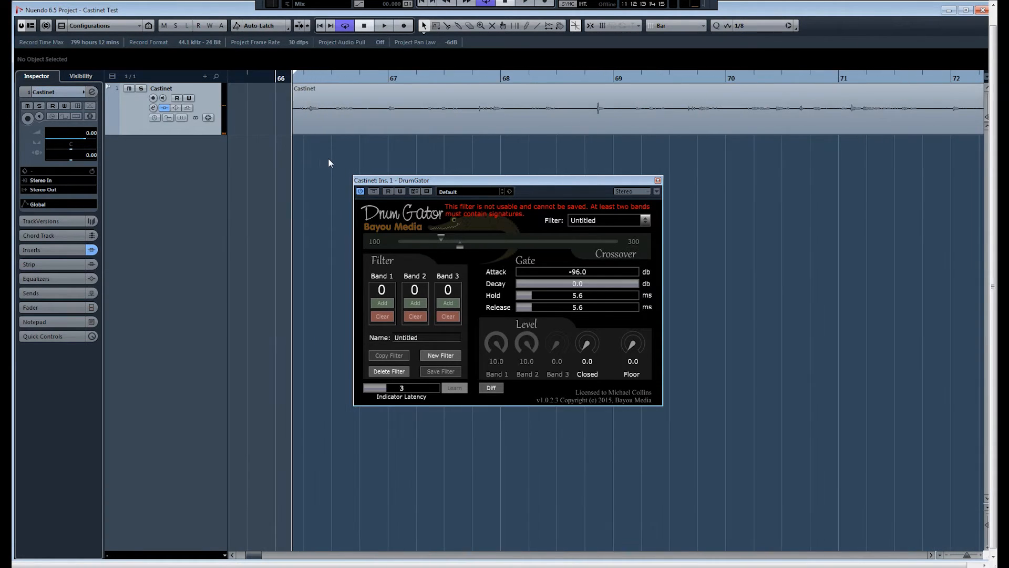
left_click(315, 78, "alt")
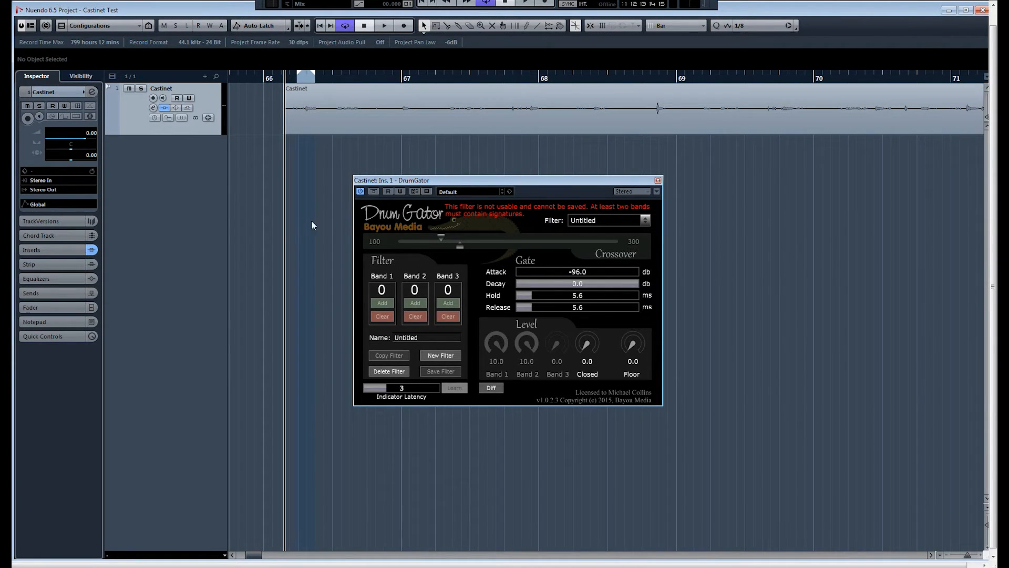
key("space")
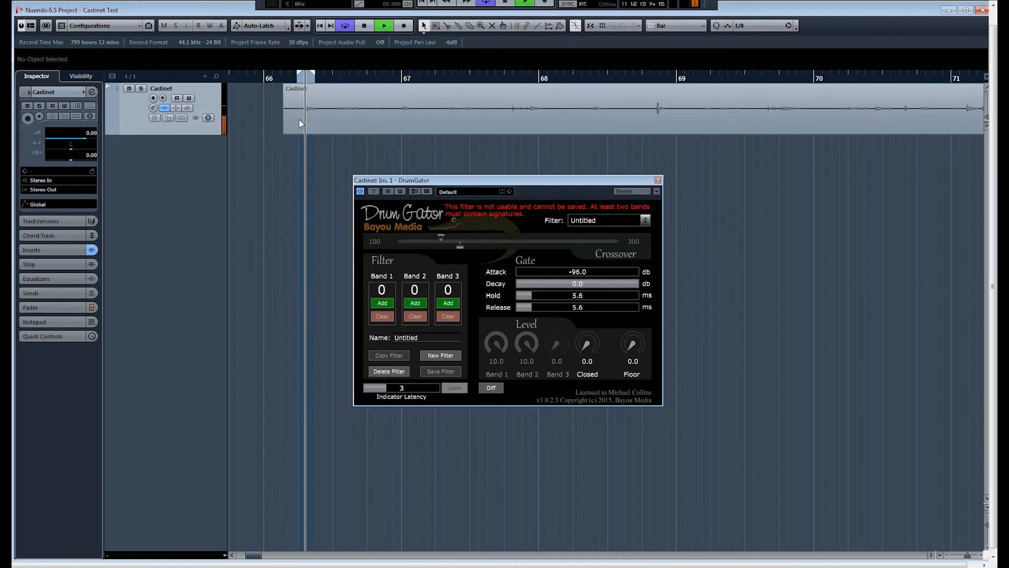
left_click(448, 303)
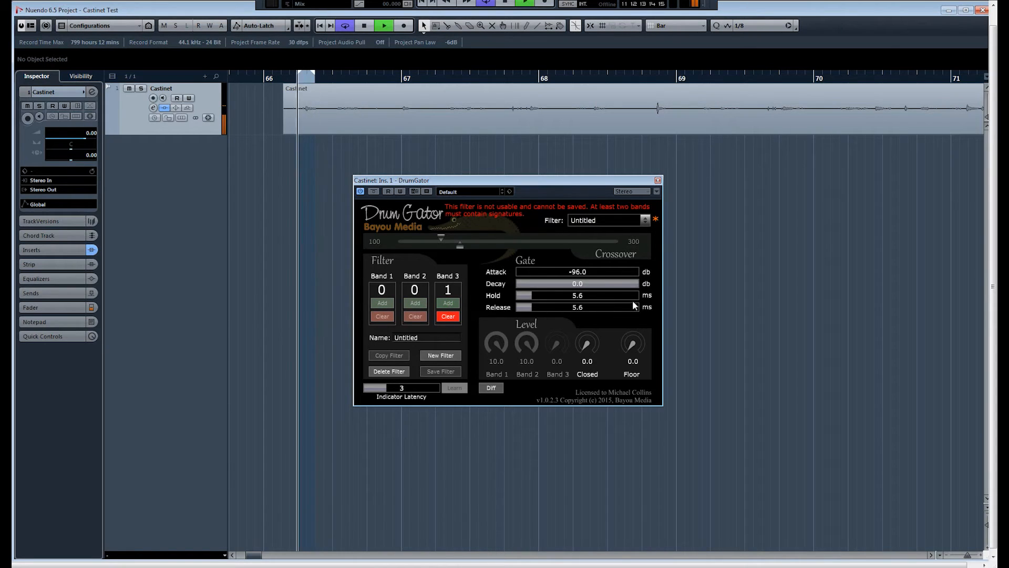
key("space")
Step: Loop a short section just after 66.3 and add its signature to Band 3
left_click_drag(334, 82, 347, 83)
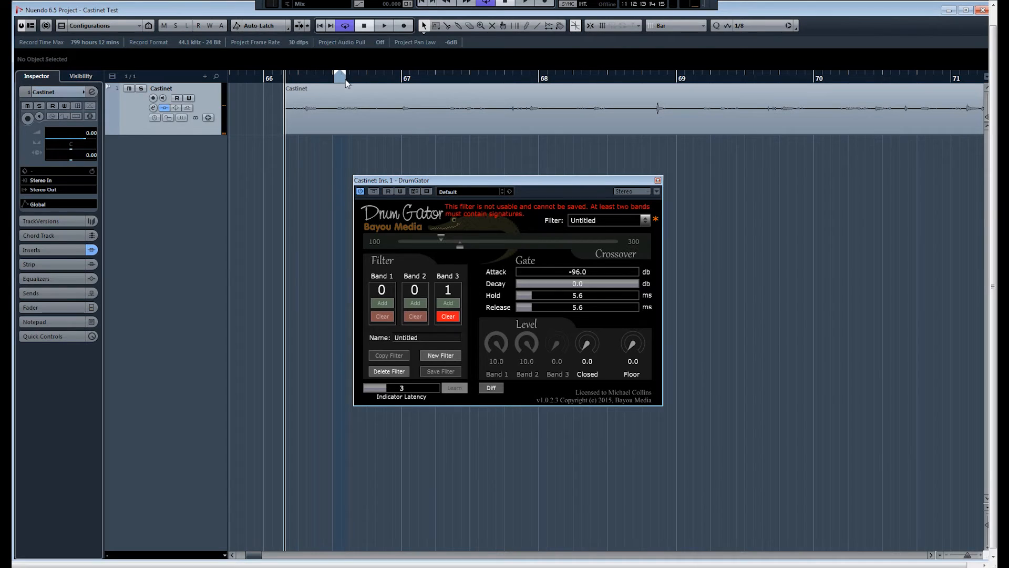
left_click(331, 79)
key("space")
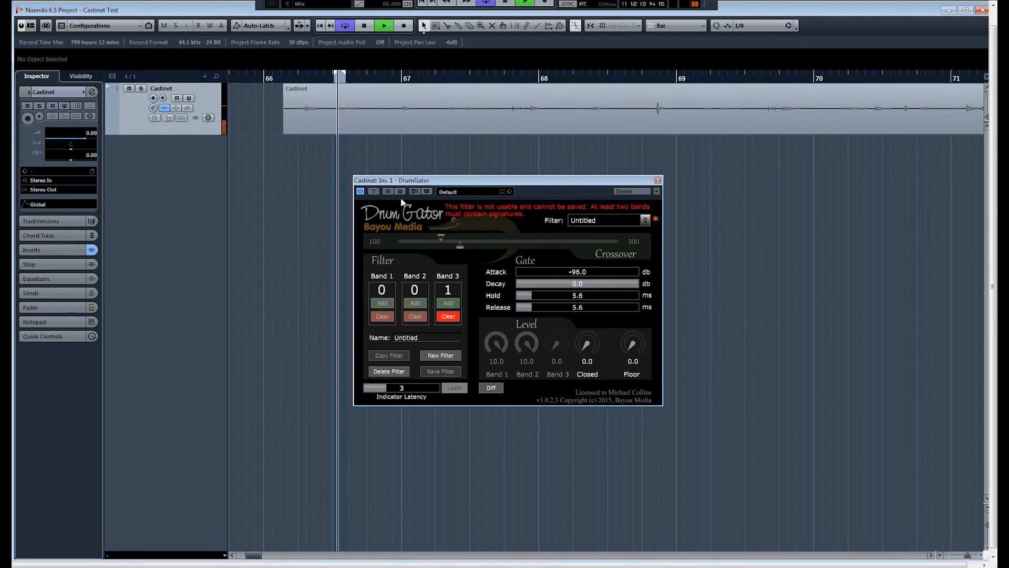
scroll(322, 173, "up", 2)
scroll(318, 166, "up", 1)
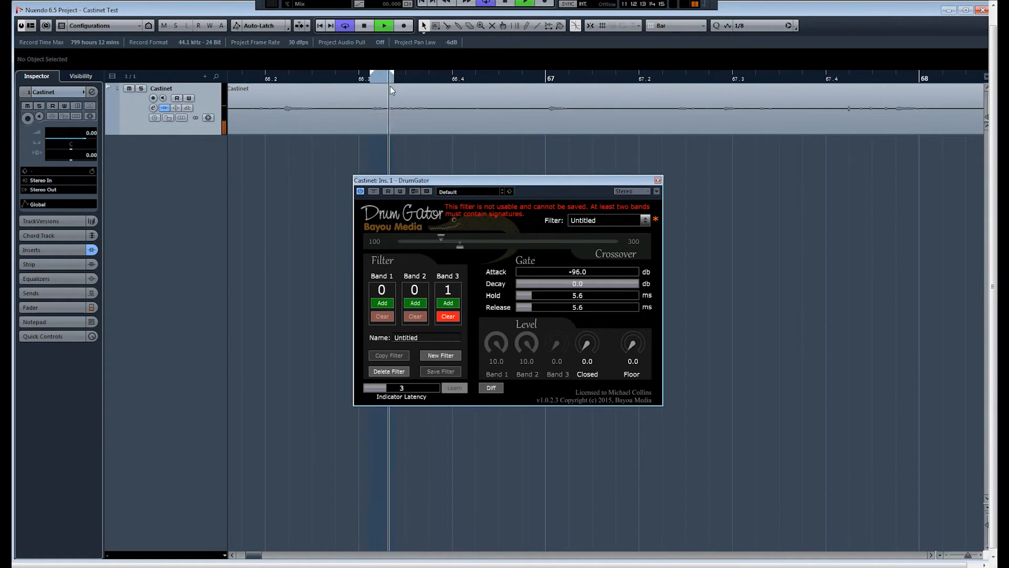
left_click(449, 304)
key("space")
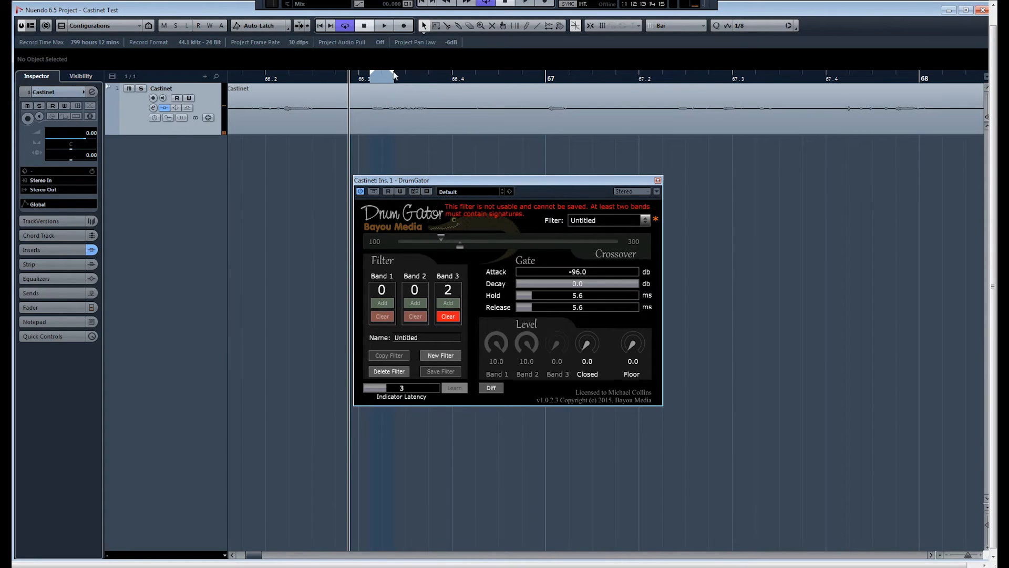
Step: Move the loop range to the hit at bar 67 and add its signature to Band 3
left_click_drag(394, 76, 553, 103)
left_click_drag(370, 76, 541, 94)
left_click(538, 84)
key("space")
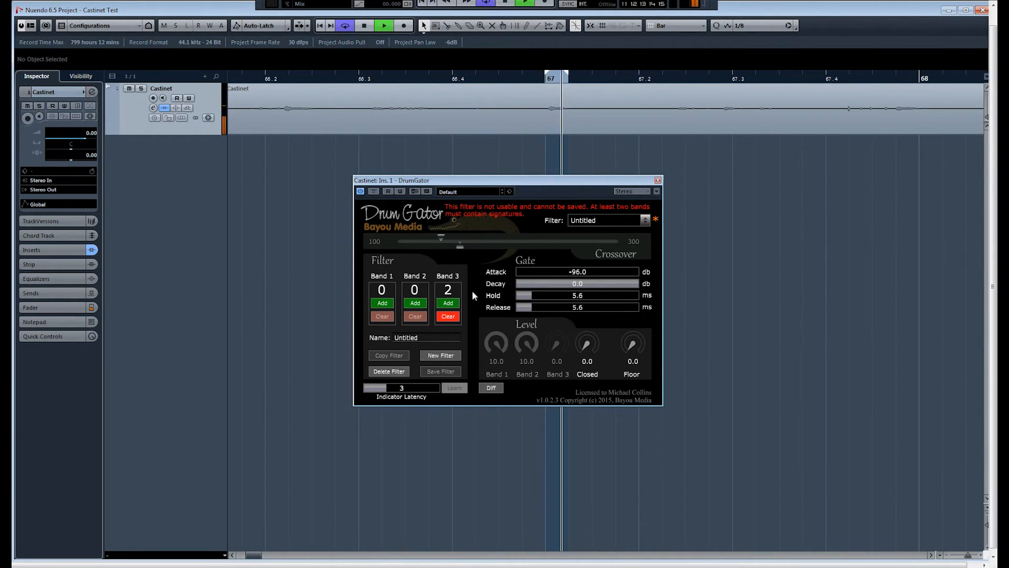
left_click(448, 302)
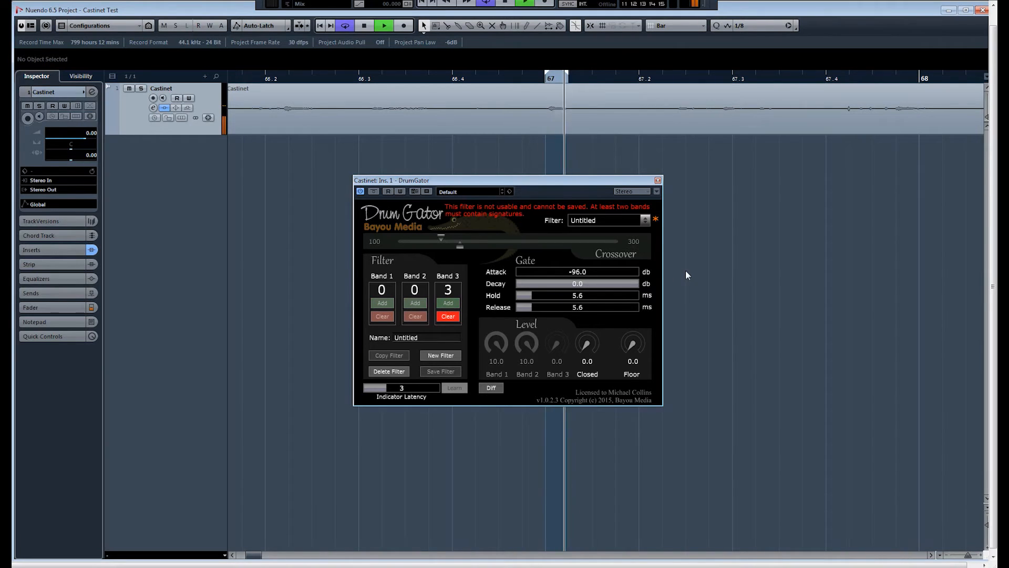
key("space")
Step: Enlarge the waveform display, loop the first spike just before bar 68 and add its signature to Band 1
scroll(685, 269, "down", 3)
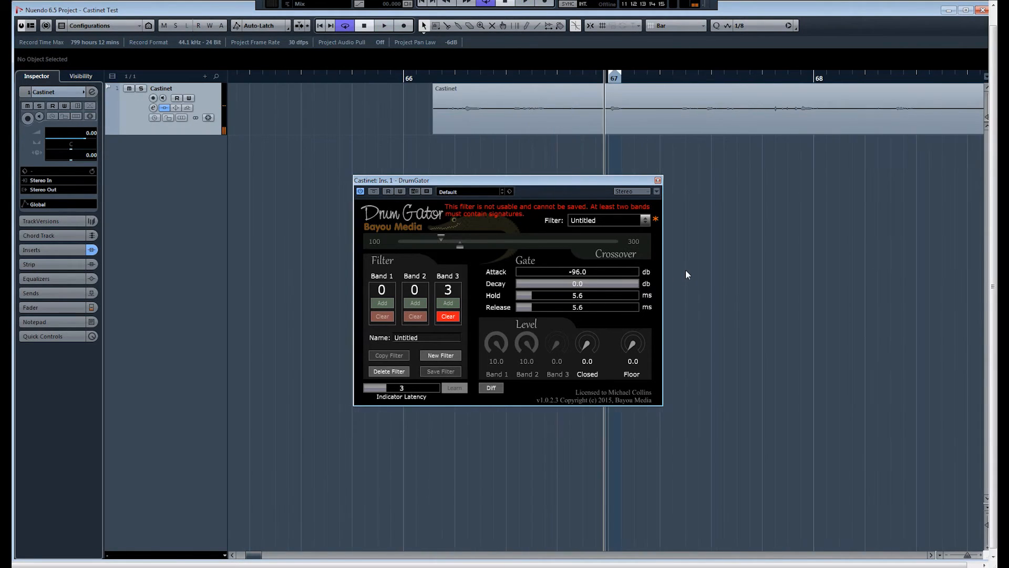
left_click(757, 79)
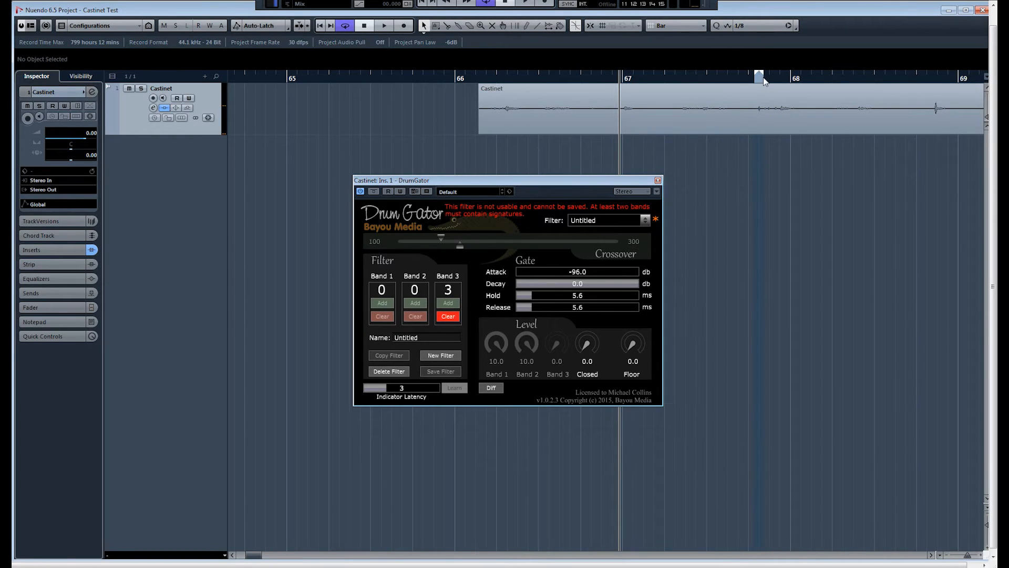
left_click_drag(987, 120, 989, 116)
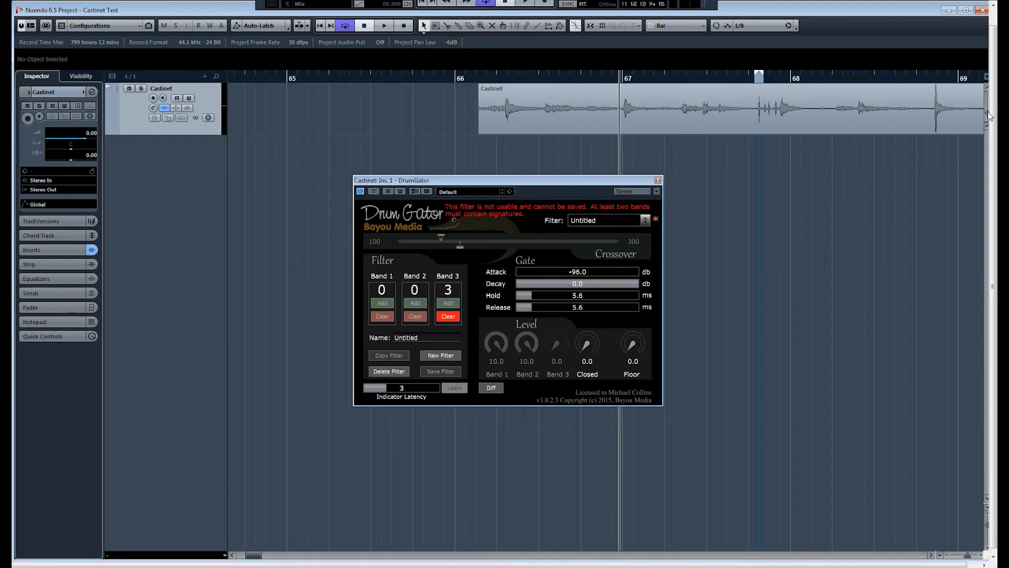
scroll(695, 185, "up", 2)
scroll(694, 182, "down", 3)
scroll(693, 181, "right", 2)
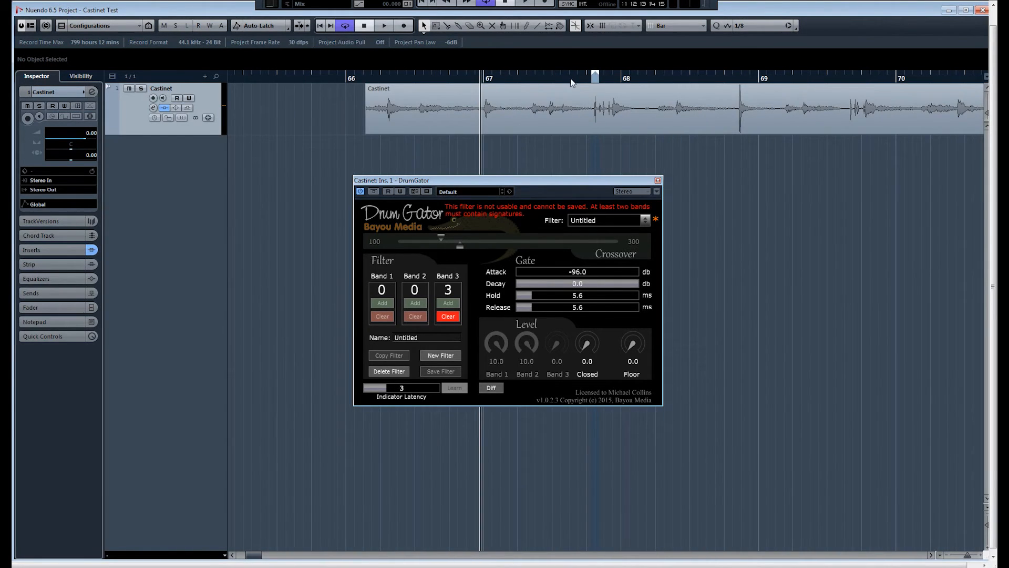
left_click(584, 82)
key("space")
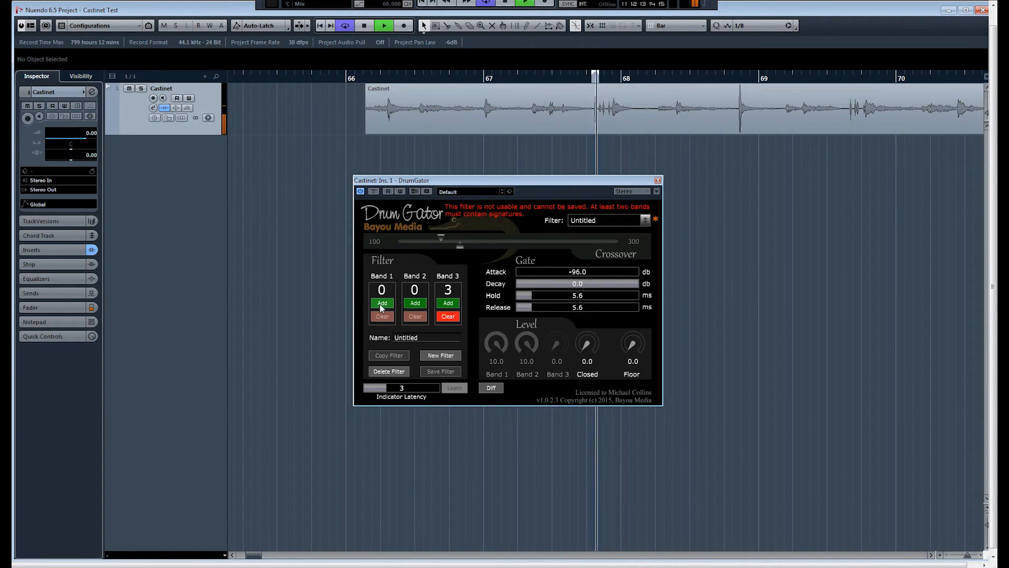
left_click(382, 305)
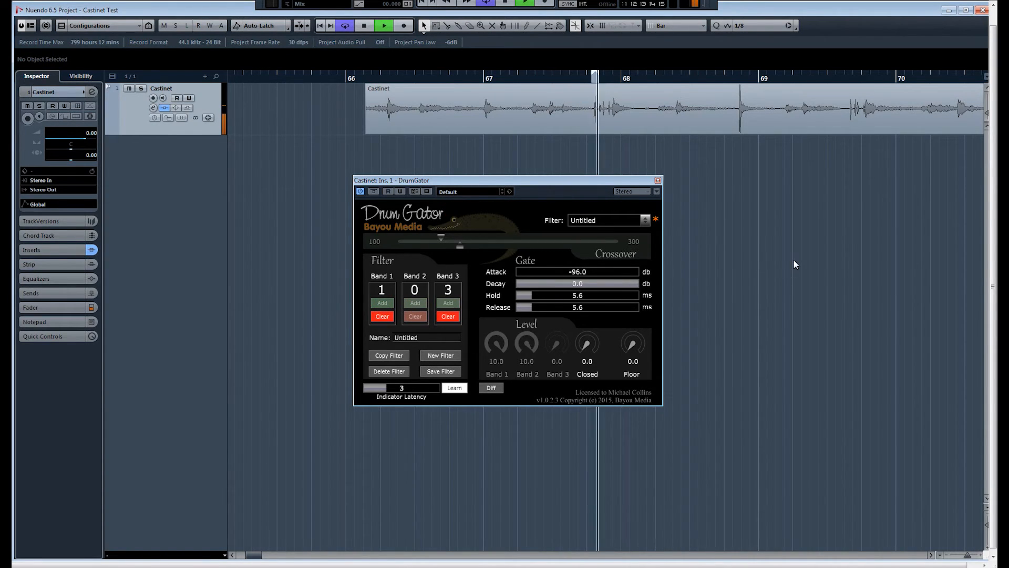
key("space")
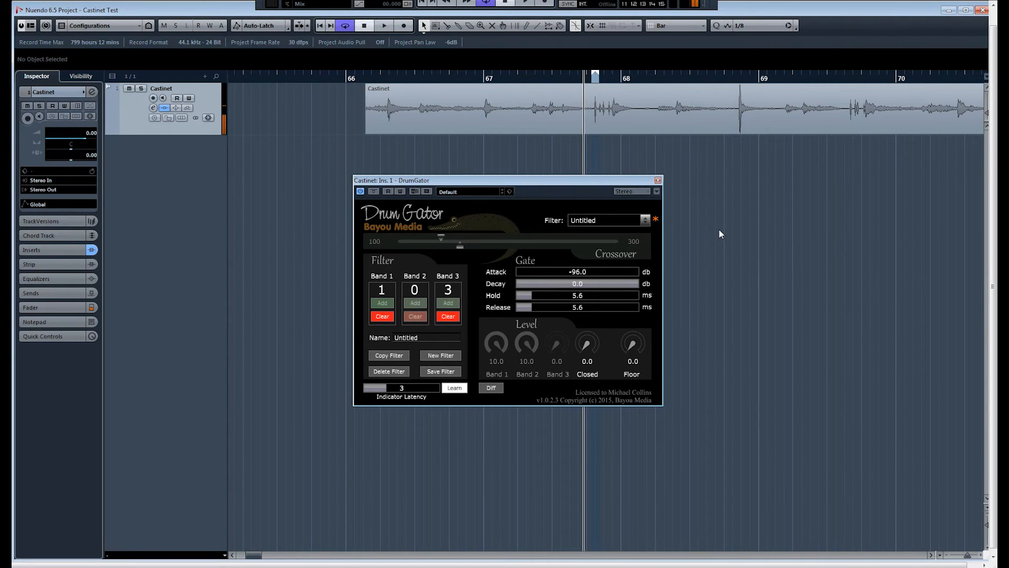
Step: Loop the loud hit just before bar 69 and add its signature to Band 1
left_click(730, 82)
key("space")
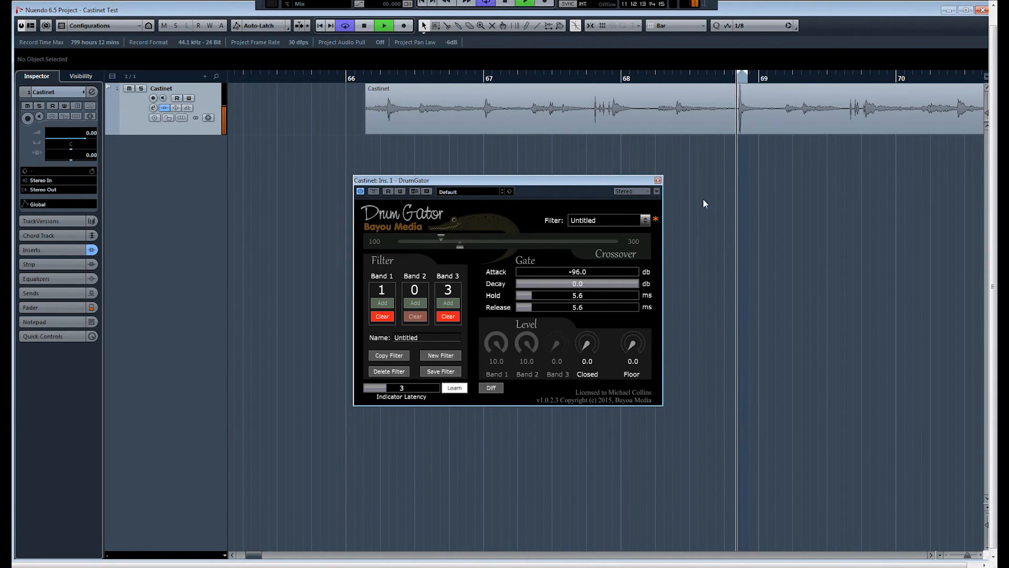
key("h")
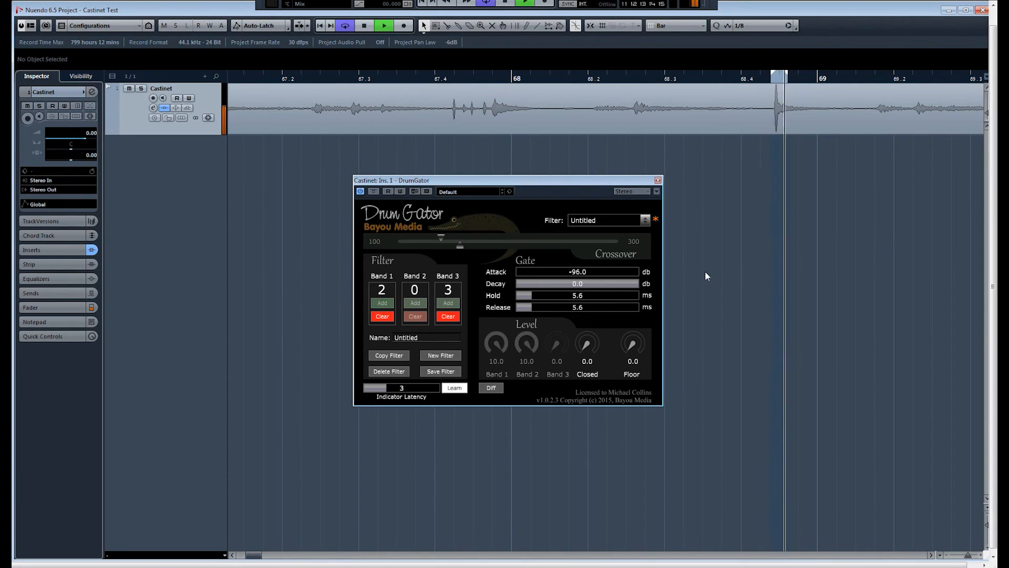
key("space")
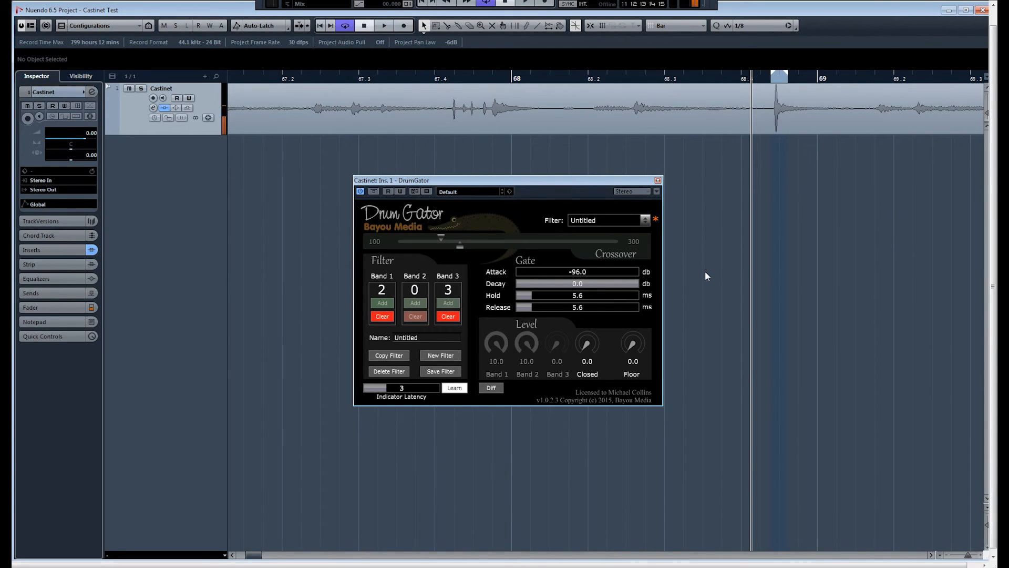
Step: Turn off DrumGator's Learn mode and audition the filter by looping the clip from its start to just past bar 77
left_click(453, 389)
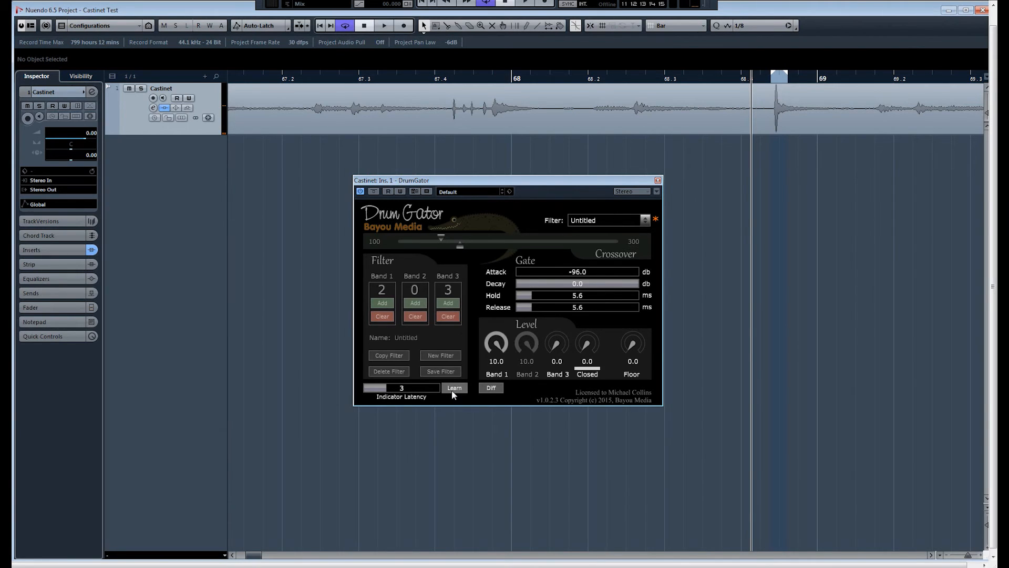
scroll(681, 299, "down", 5)
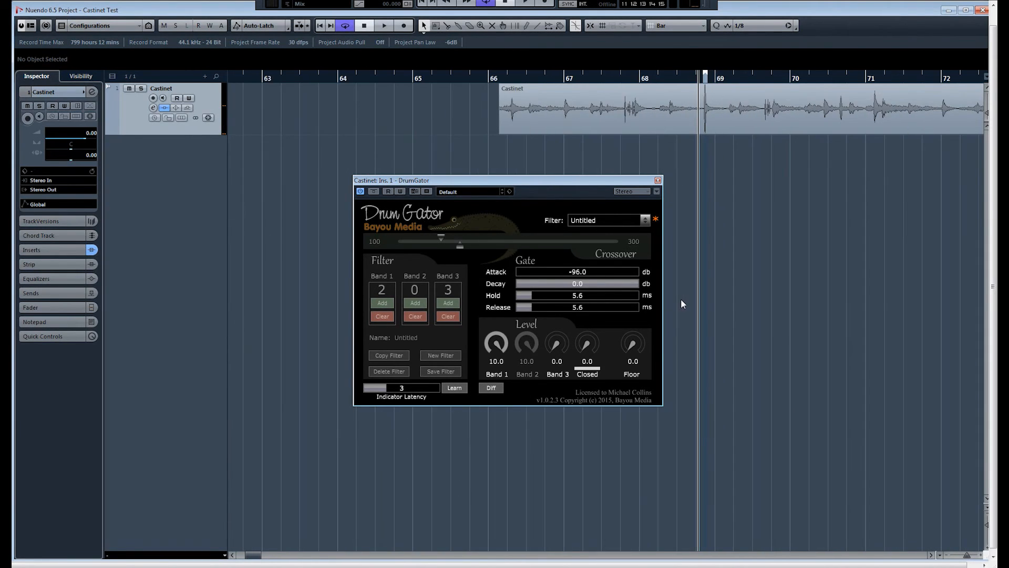
scroll(680, 299, "down", 3)
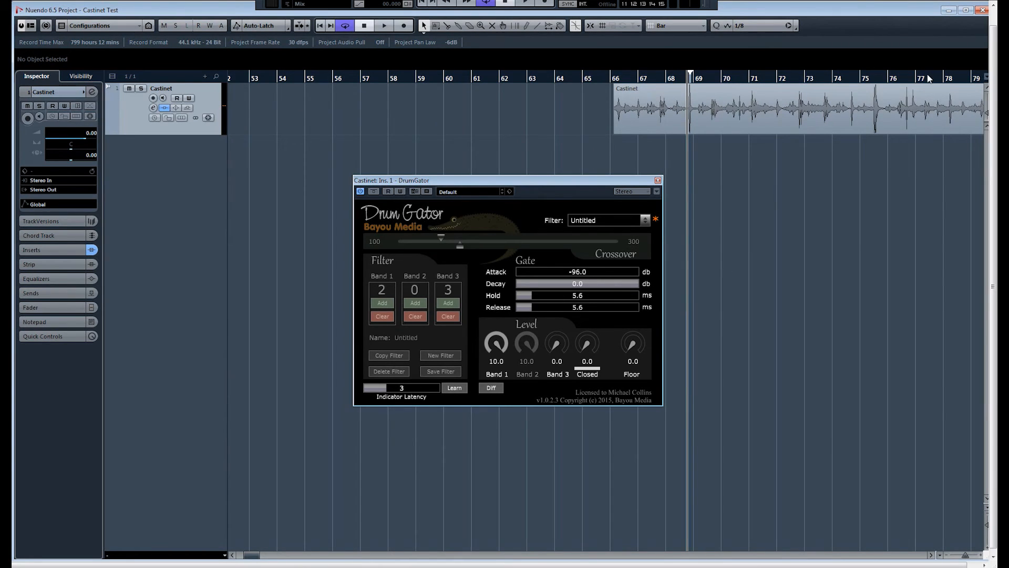
left_click_drag(931, 79, 612, 79)
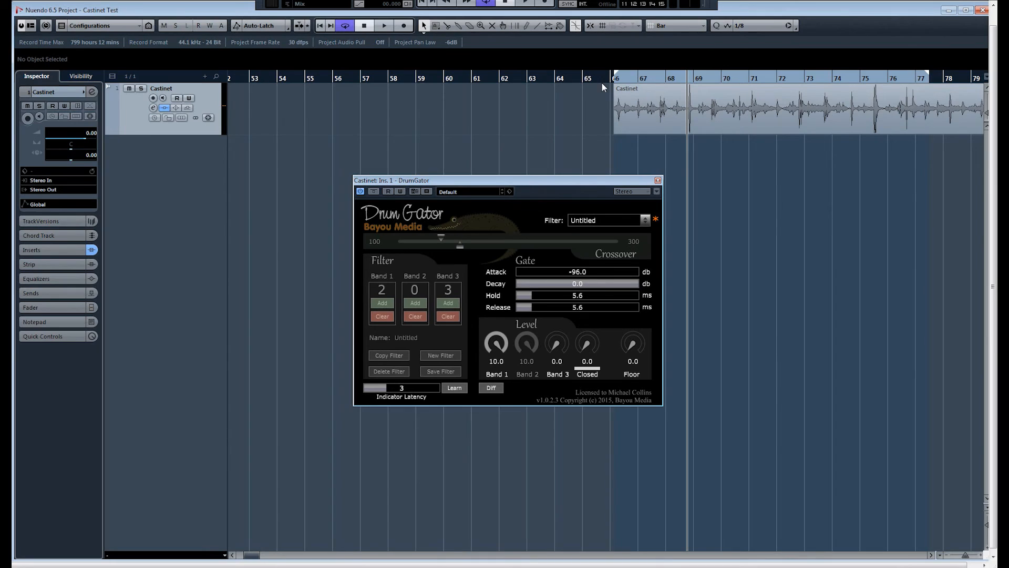
left_click(615, 80)
key("space")
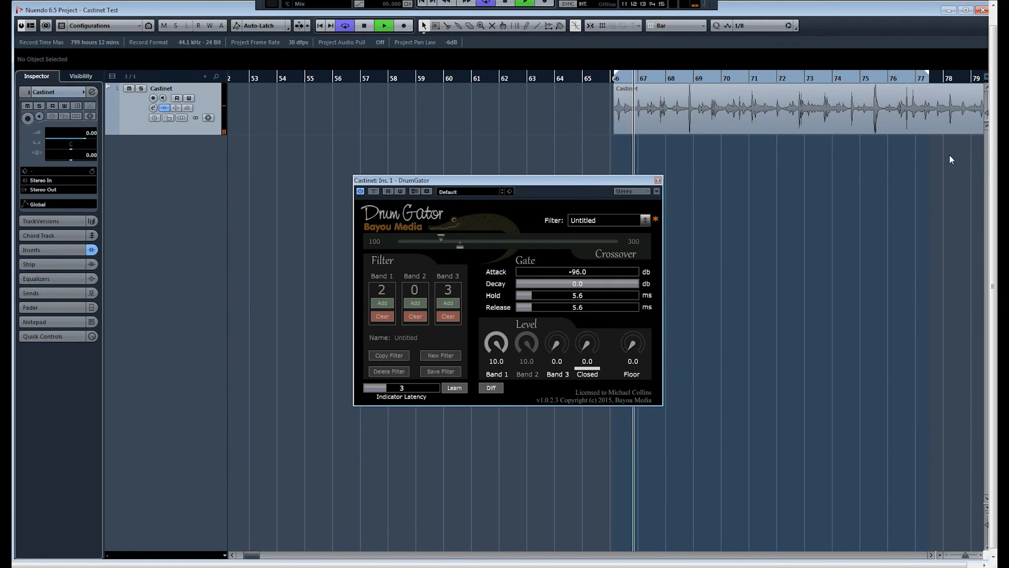
Step: Stop playback, re-enable DrumGator's Learn mode, rename the untitled filter as Castinet and save it
key("space")
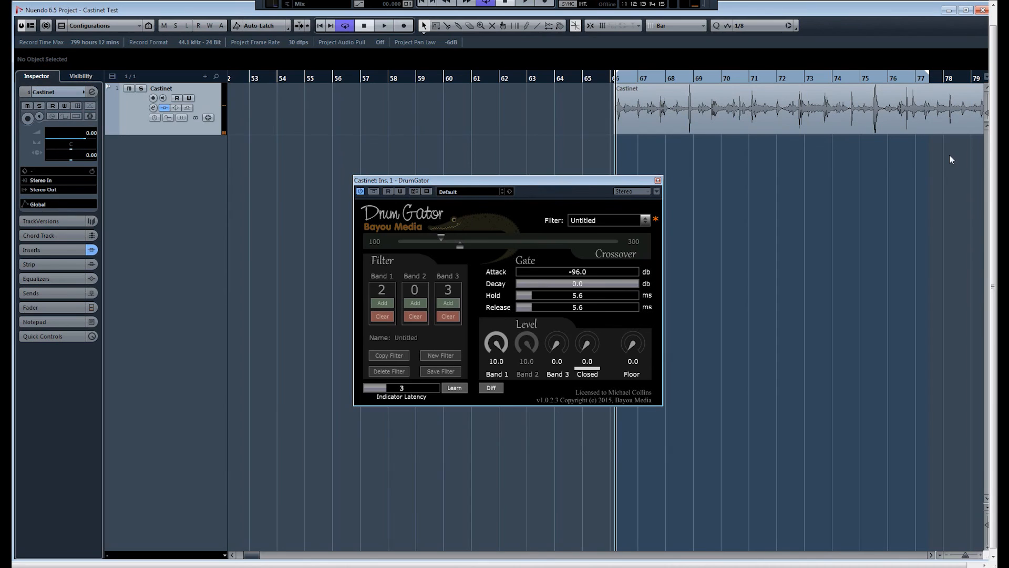
left_click(454, 388)
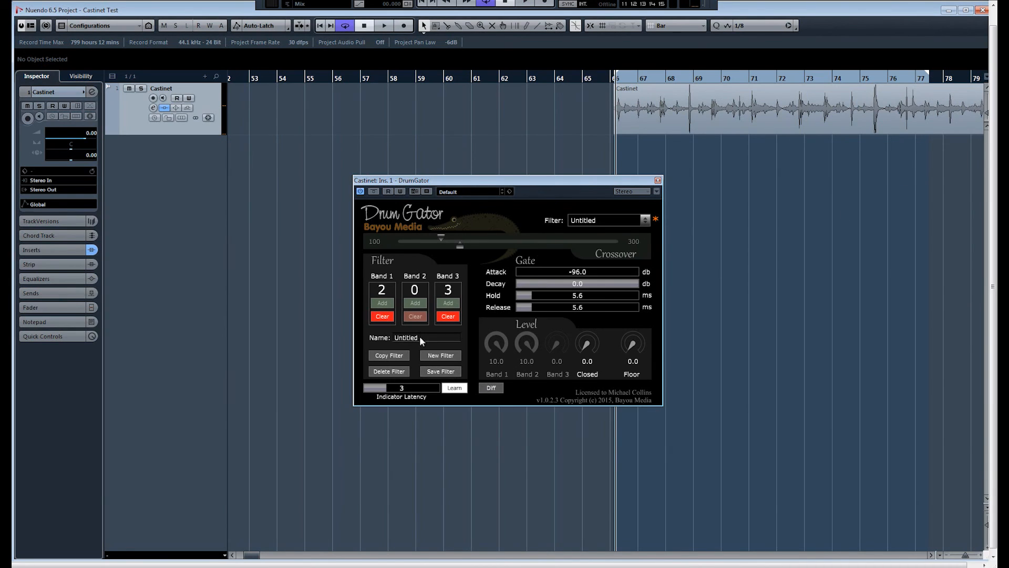
left_click_drag(420, 335, 371, 337)
type("Castinet")
left_click(445, 372)
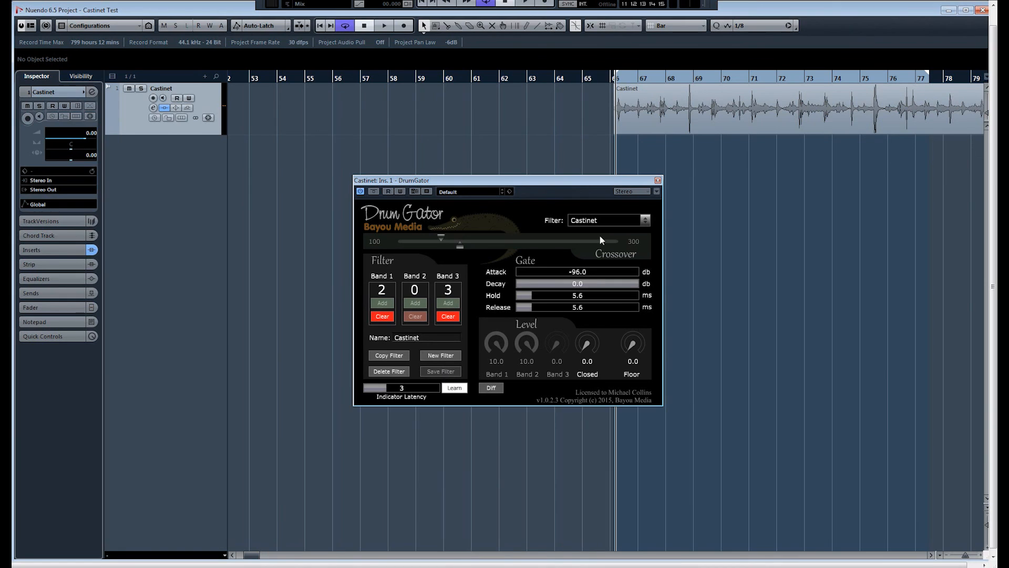
Step: Check the user-defined filter list for the saved Castinet filter, keep it selected and turn off Learn mode
left_click(607, 218)
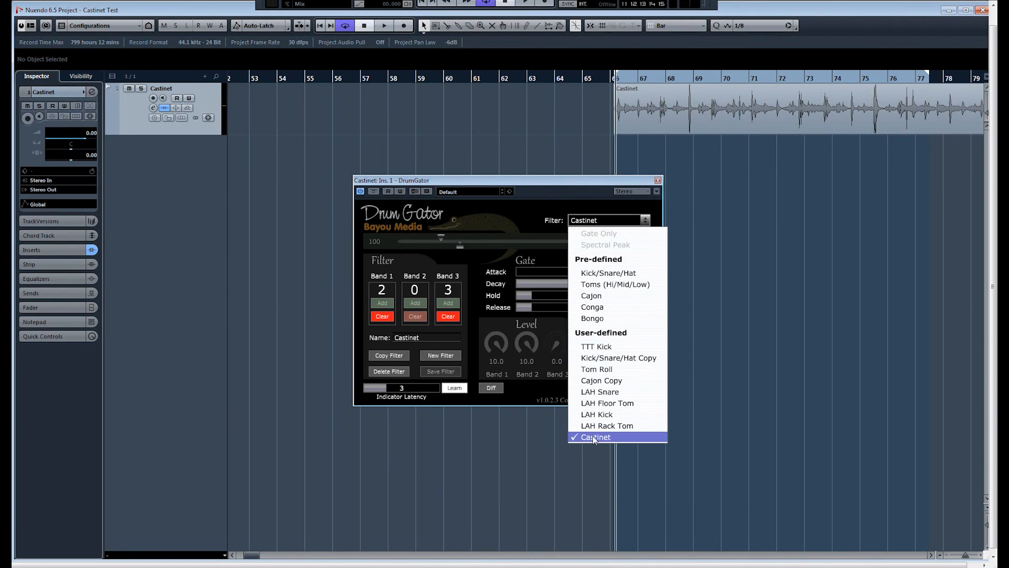
left_click(597, 223)
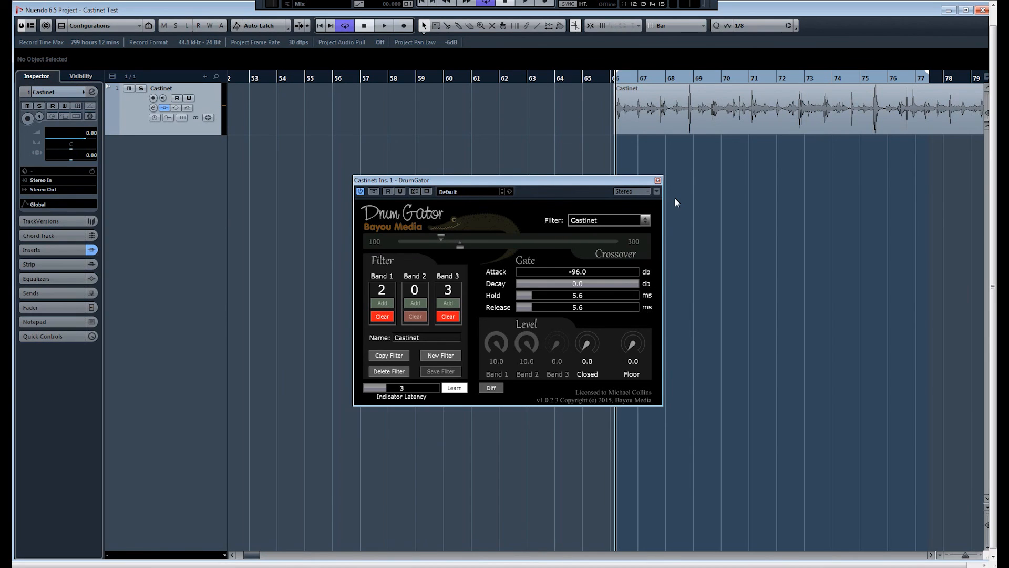
left_click(454, 388)
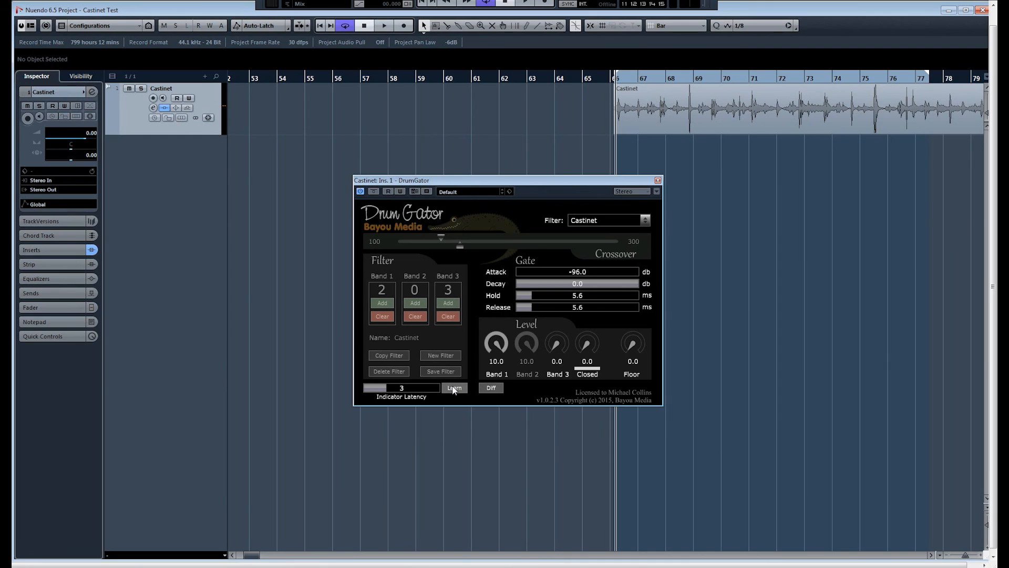